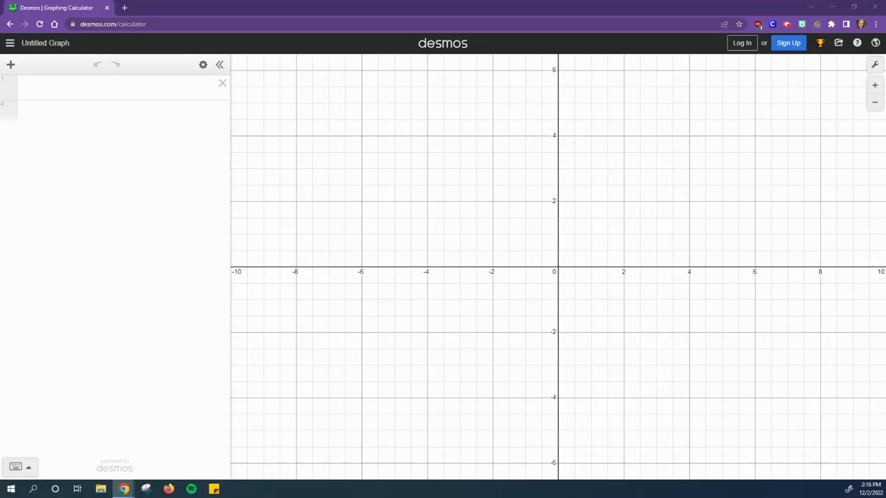
# Step: Define the list L_1 = [2,3,3,5,6,7,7,7,10] in the first expression line
pyautogui.click(58, 85)
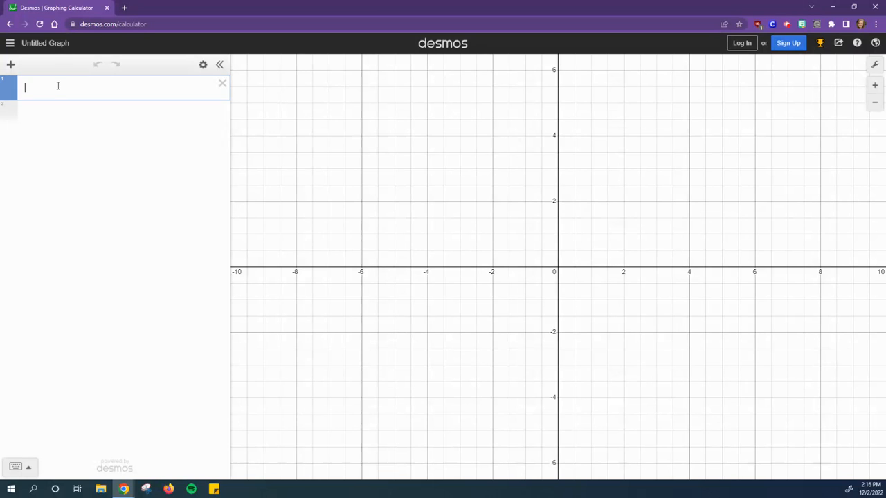
pyautogui.write('Z')
pyautogui.write('_')
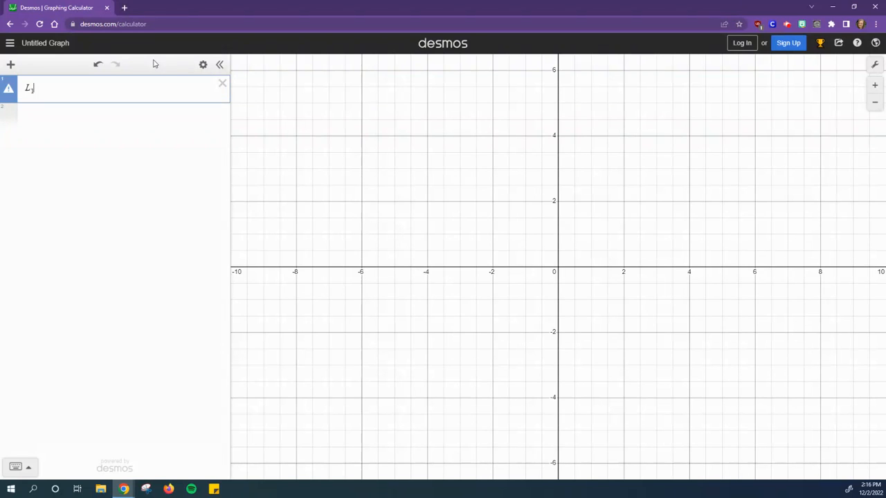
pyautogui.write('1=[')
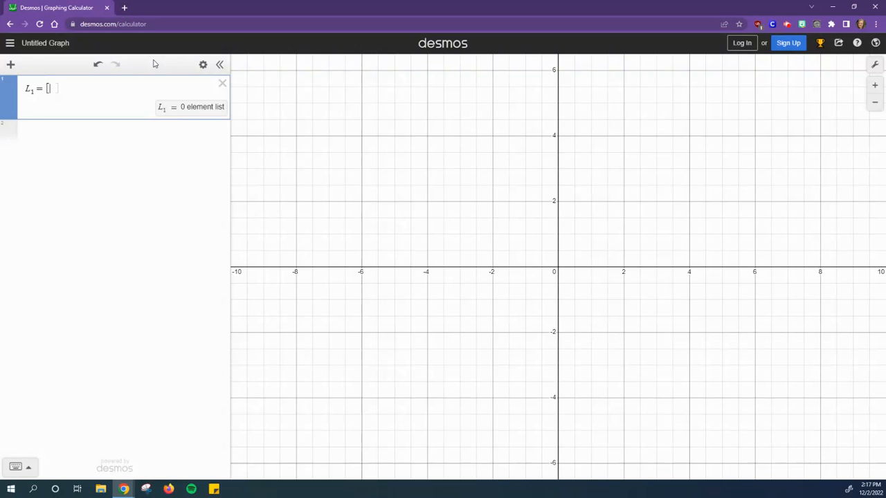
pyautogui.write('2,3,3')
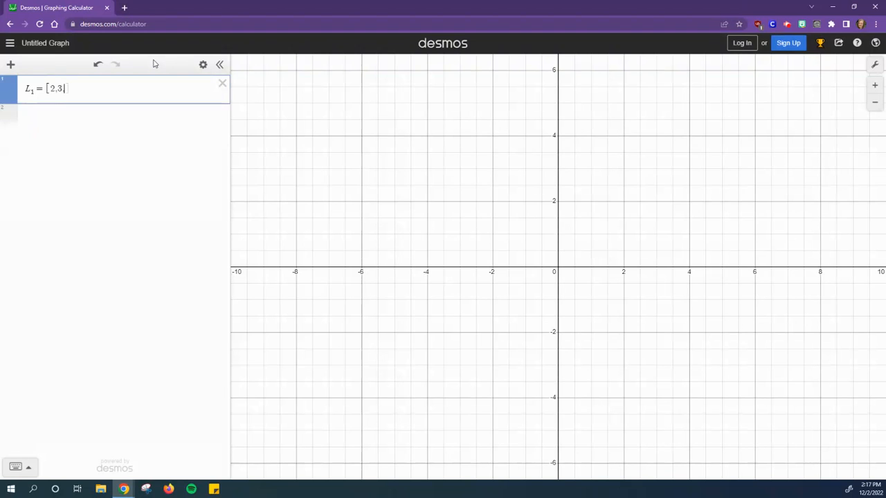
pyautogui.write(',5,6,7,7,7,10')
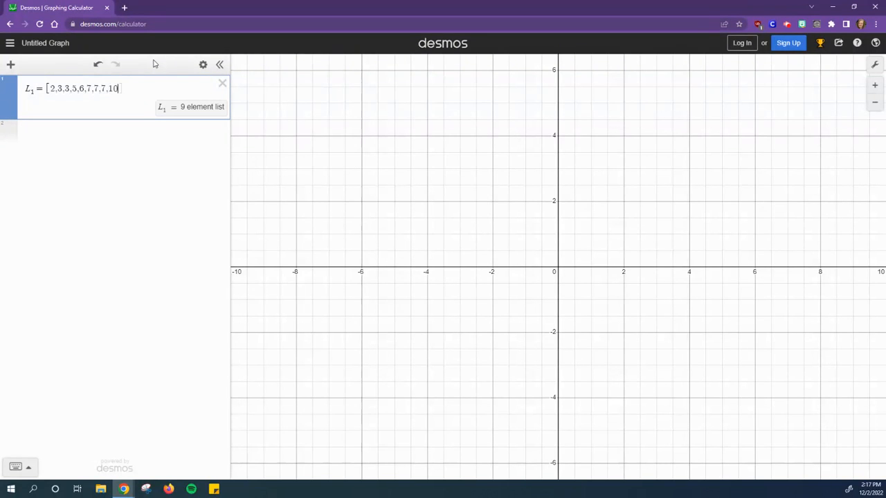
# Step: Add a table below the list and fill its x_2 column with 2, 3, 3, 5, 6, 7, 7, 7, 10
pyautogui.click(88, 144)
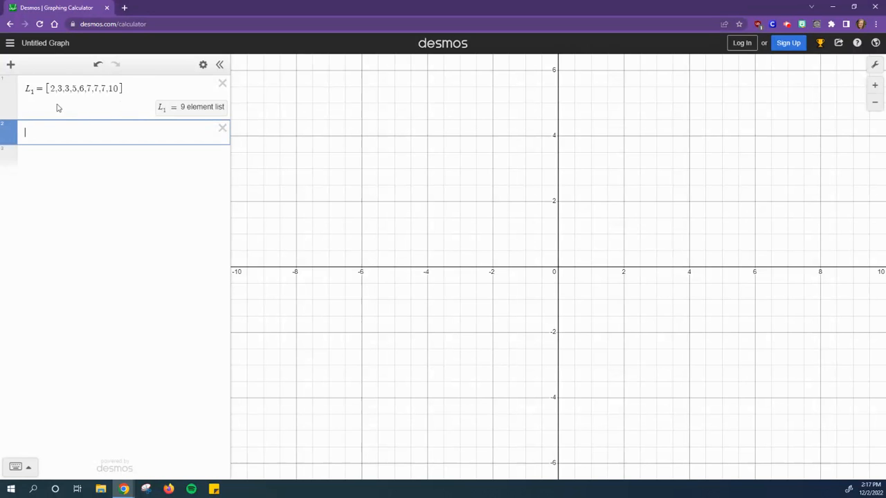
pyautogui.click(10, 64)
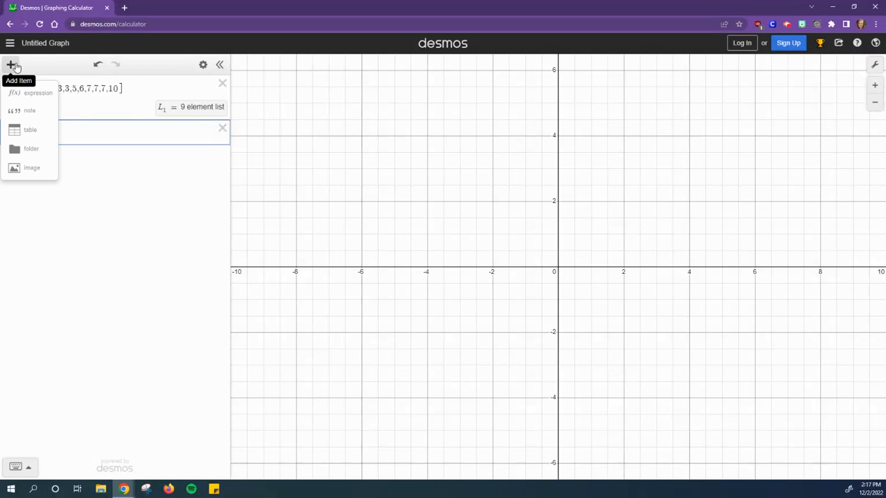
pyautogui.click(27, 134)
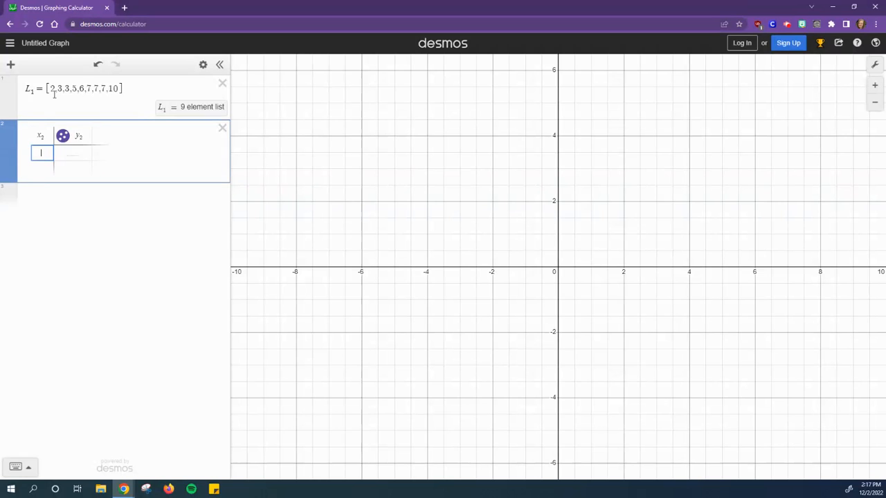
pyautogui.write('2')
pyautogui.press('Return')
pyautogui.write('3')
pyautogui.press('Return')
pyautogui.write('3')
pyautogui.press('Return')
pyautogui.write('5')
pyautogui.press('Return')
pyautogui.write('6')
pyautogui.press('Return')
pyautogui.write('7')
pyautogui.press('Return')
pyautogui.write('7')
pyautogui.press('Return')
pyautogui.write('7')
pyautogui.press('Return')
pyautogui.write('10')
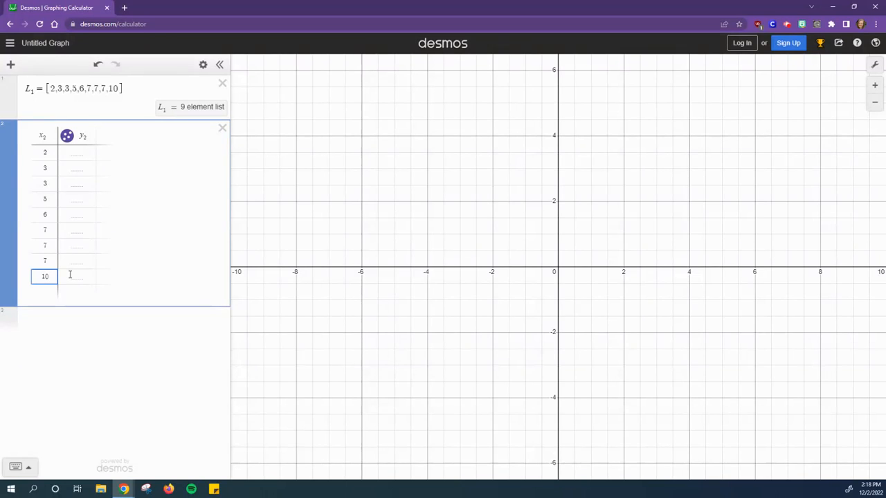
# Step: Compute the mean of the table's x_2 column in a new expression below it, using the mean statistics function
pyautogui.click(104, 324)
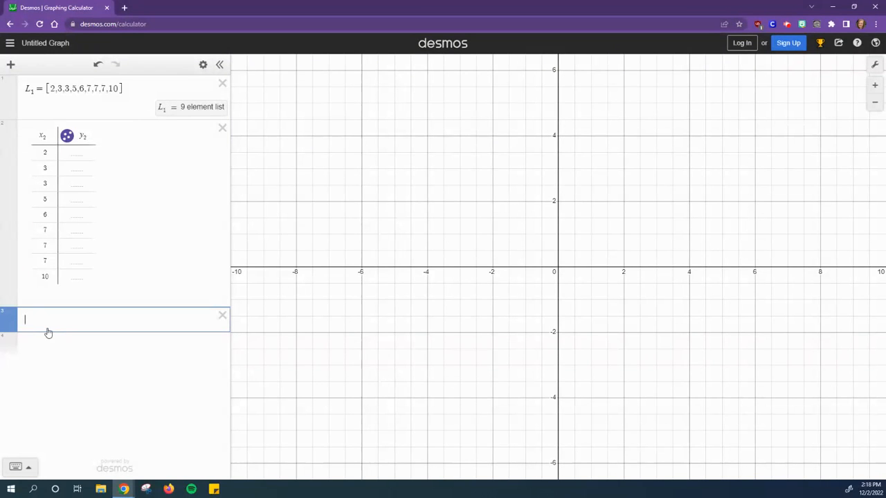
pyautogui.click(15, 468)
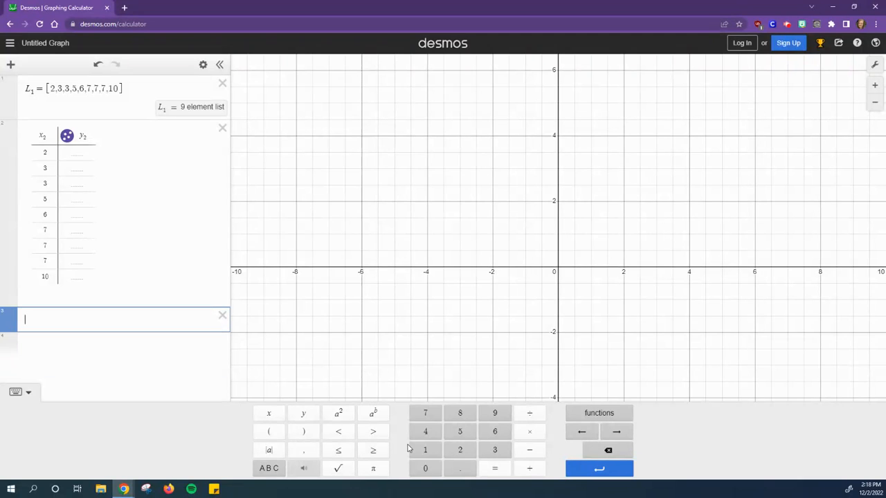
pyautogui.click(600, 414)
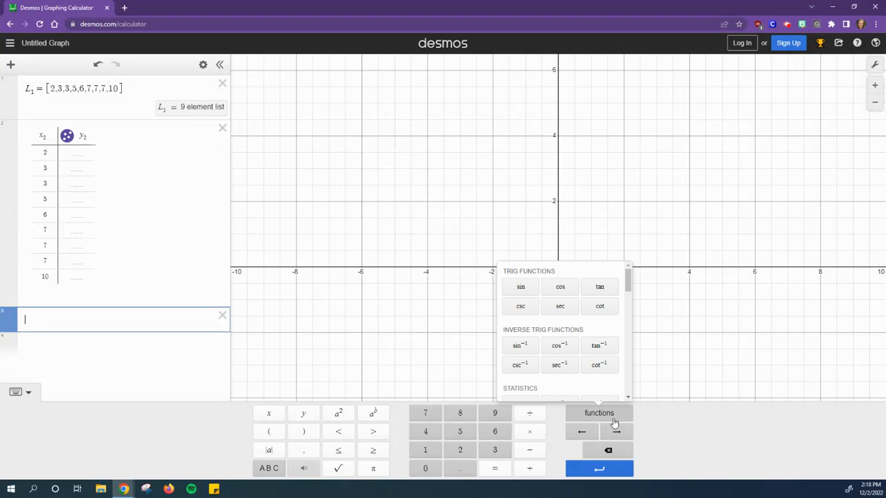
pyautogui.moveTo(628, 285); pyautogui.dragTo(618, 382)
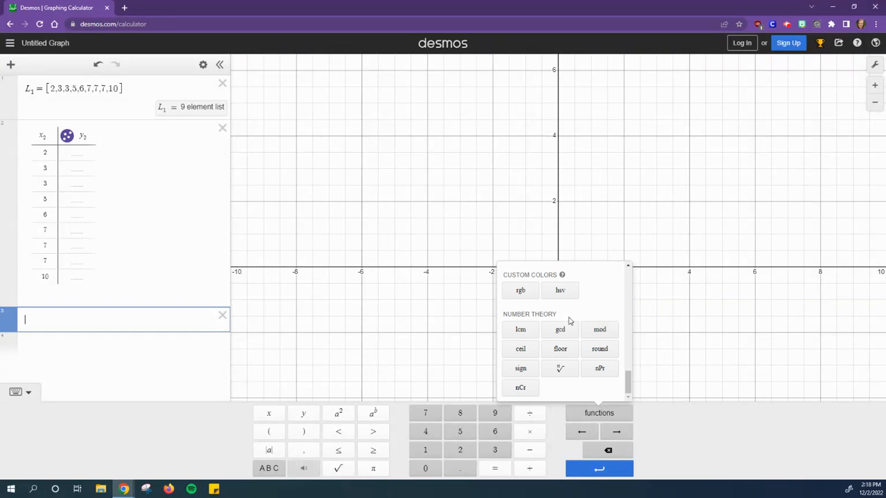
pyautogui.scroll(3, 574, 317)
pyautogui.scroll(8, 578, 317)
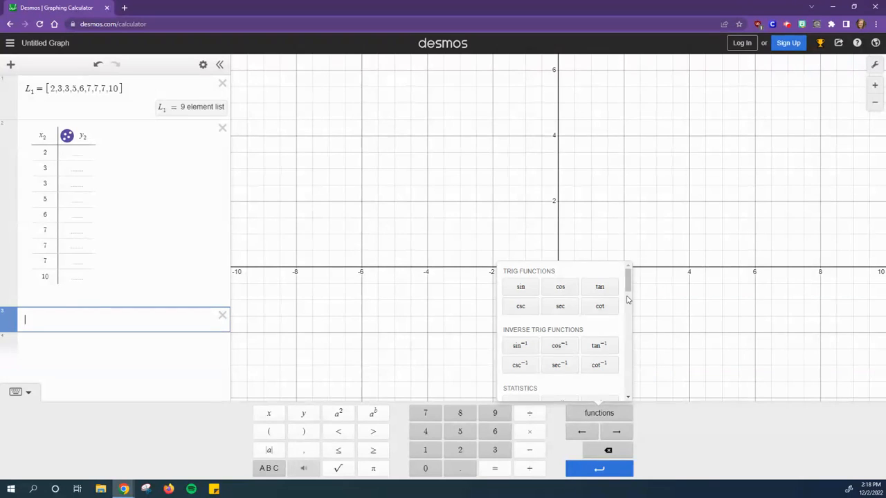
pyautogui.scroll(-3, 627, 299)
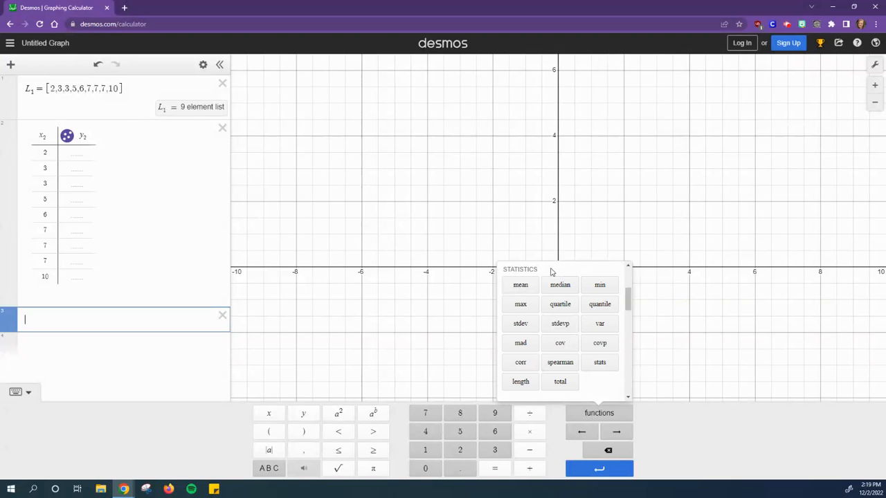
pyautogui.click(521, 288)
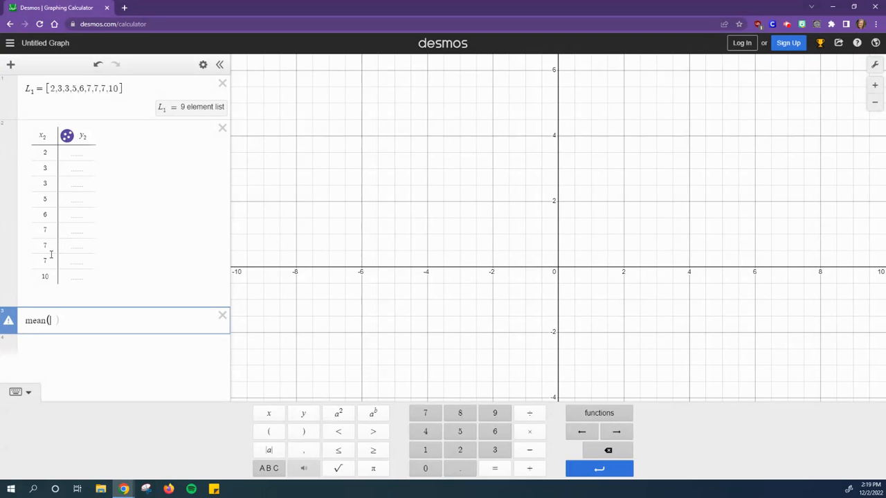
pyautogui.write('x2')
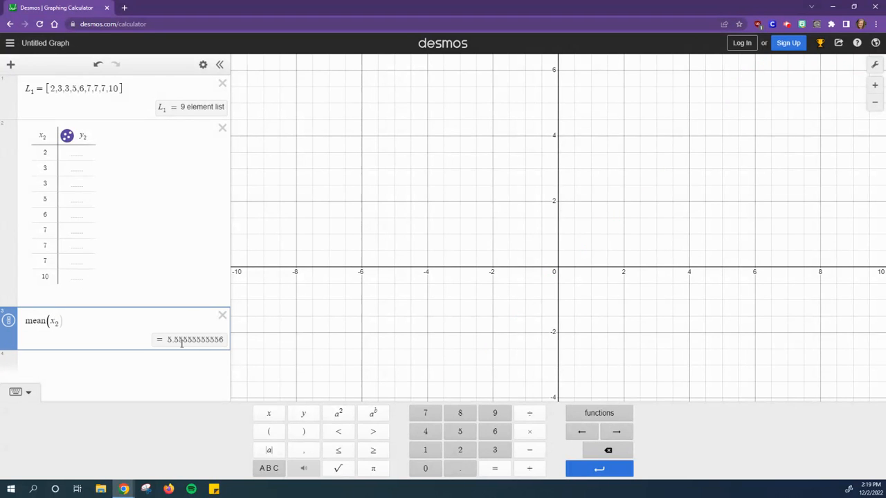
# Step: Compute the mean of L_1 in a new expression for comparison, and delete that expression
pyautogui.click(36, 367)
pyautogui.scroll(1, 81, 246)
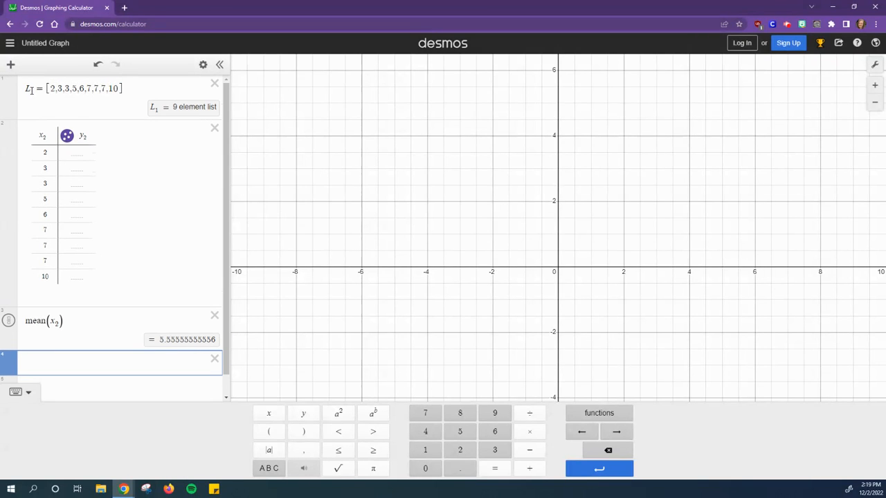
pyautogui.scroll(-1, 111, 181)
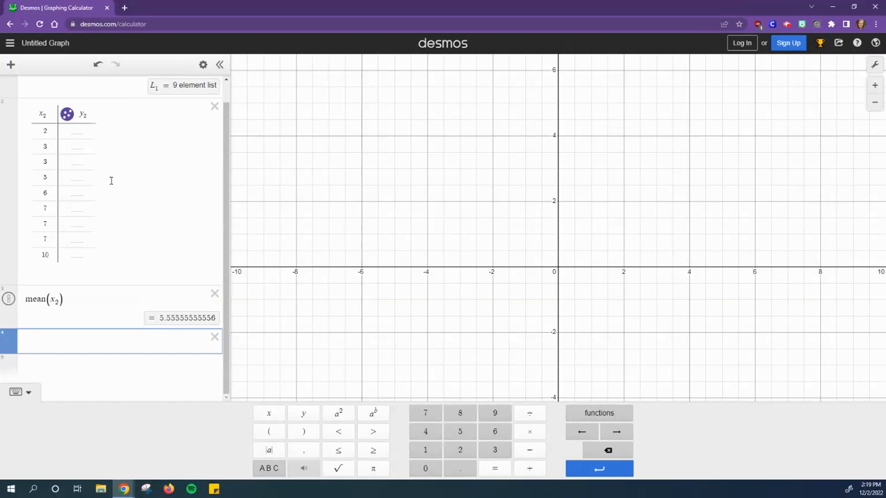
pyautogui.write('mean(')
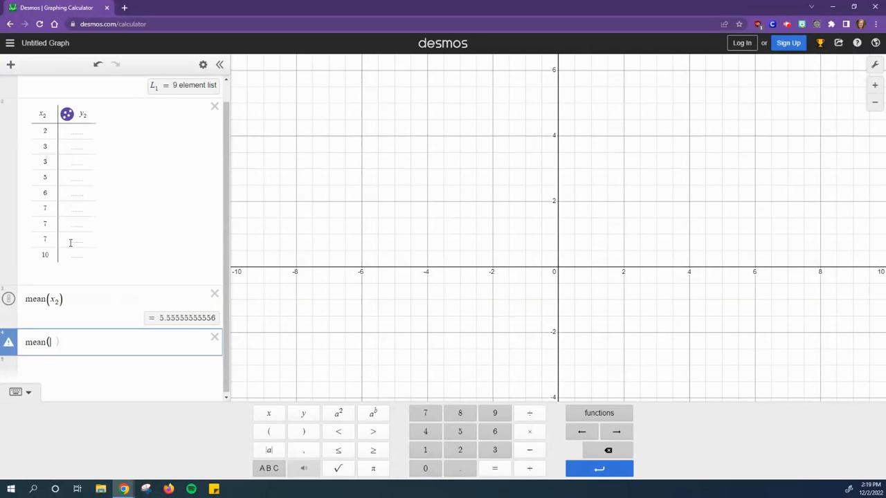
pyautogui.write('L1')
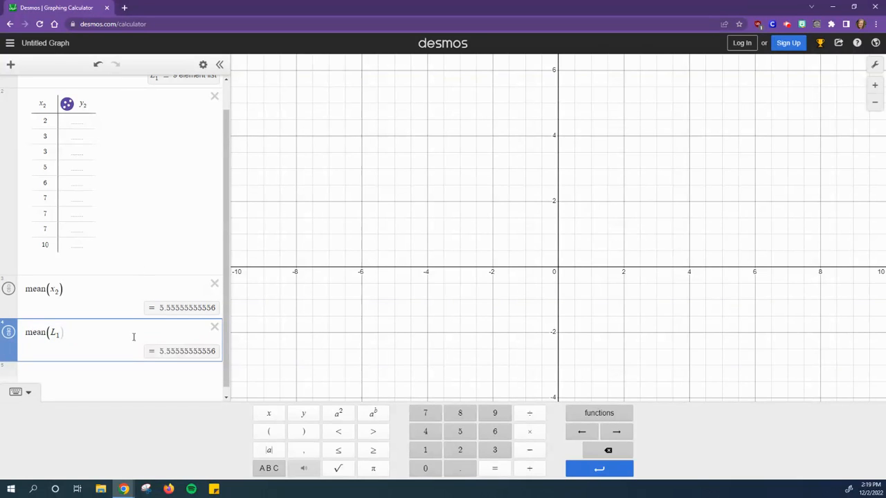
pyautogui.click(214, 327)
# Step: Compute the median of the x_2 column in a new expression, using the median statistics function
pyautogui.click(45, 371)
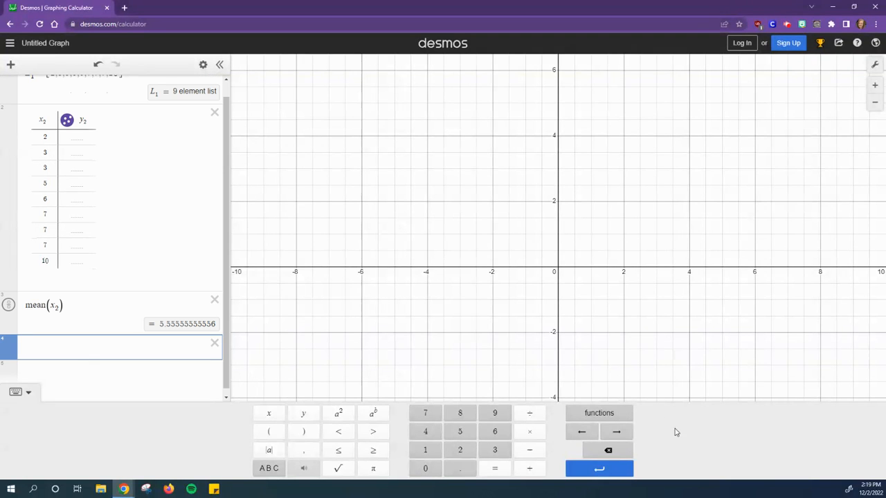
pyautogui.click(618, 416)
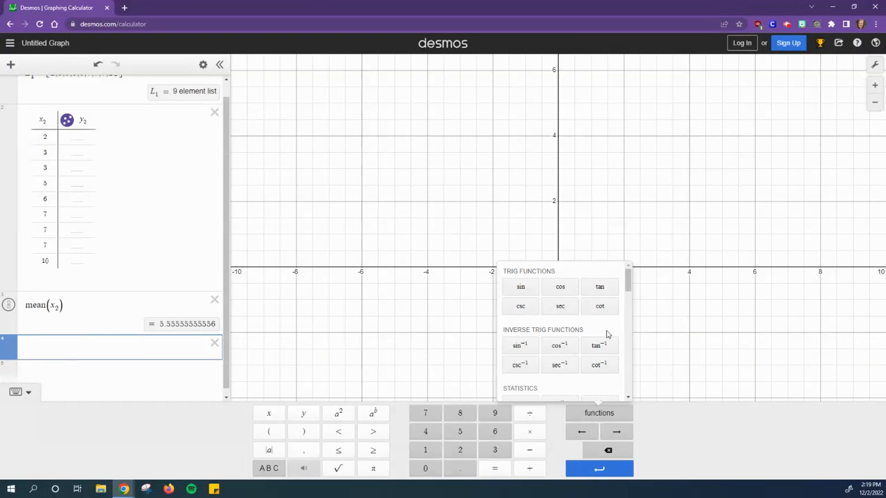
pyautogui.scroll(-2, 607, 335)
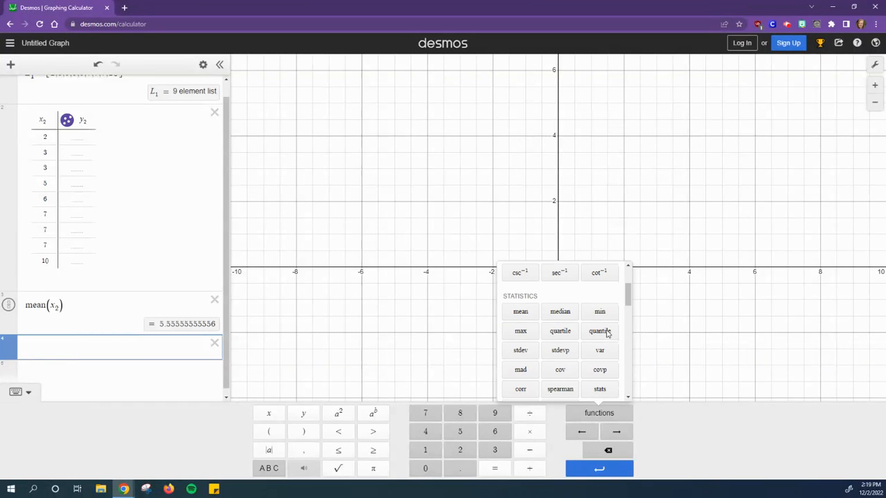
pyautogui.click(560, 312)
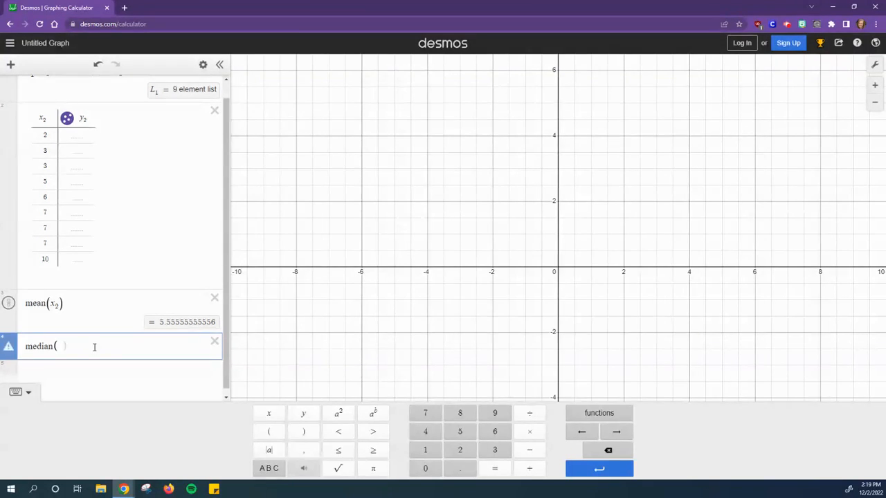
pyautogui.write('x_2')
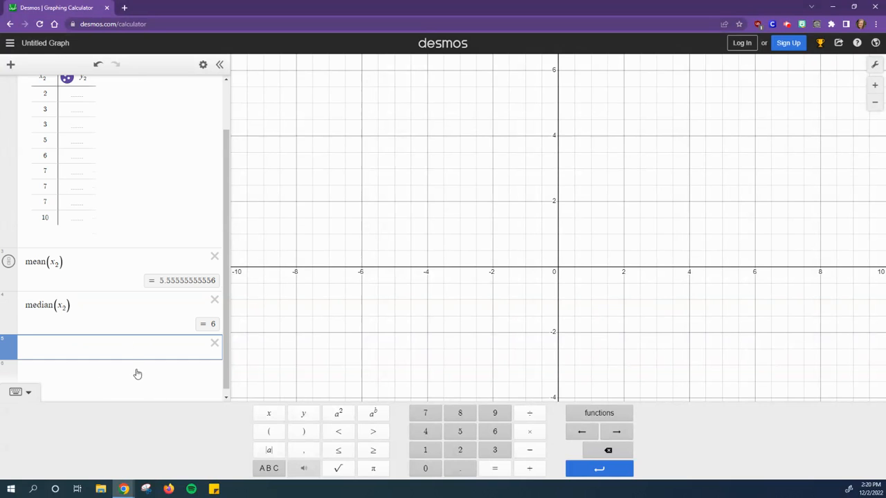
# Step: Compute the population standard deviation of L_1 with the stdevp function in the expression below the median
pyautogui.click(630, 413)
pyautogui.scroll(-3, 620, 308)
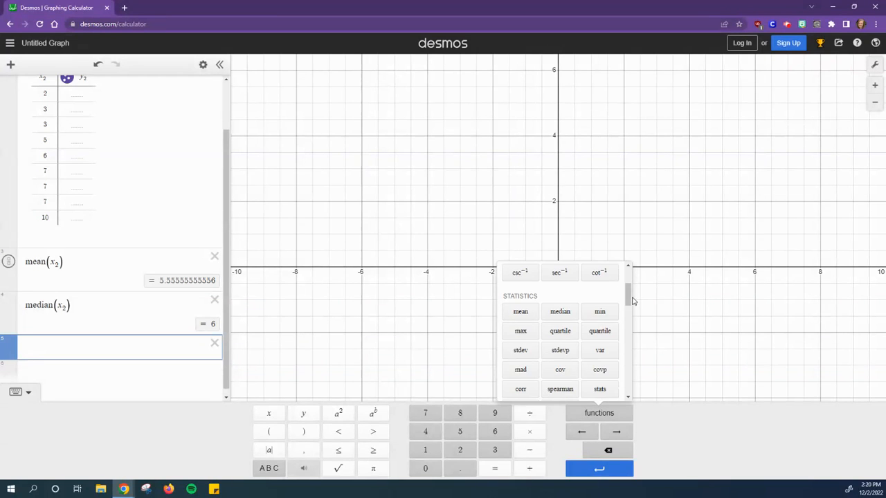
pyautogui.moveTo(629, 299); pyautogui.dragTo(626, 303)
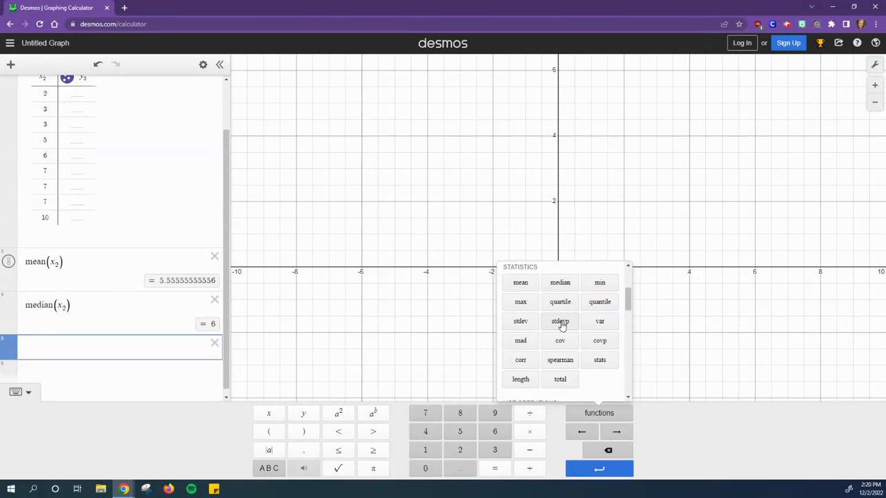
pyautogui.click(560, 323)
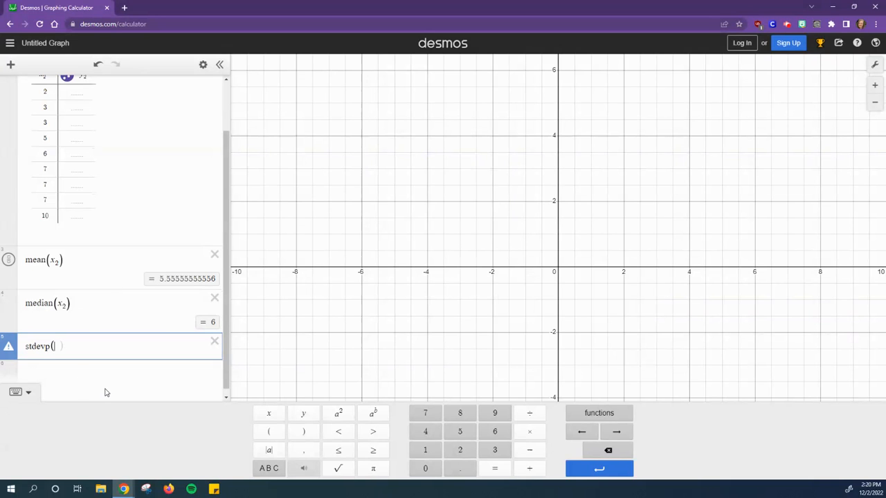
pyautogui.write('L1')
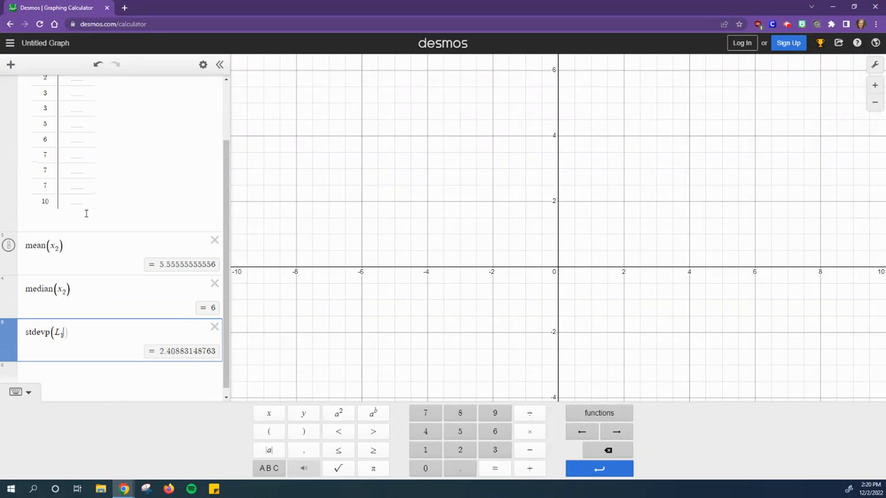
pyautogui.scroll(5, 89, 239)
pyautogui.scroll(-5, 163, 221)
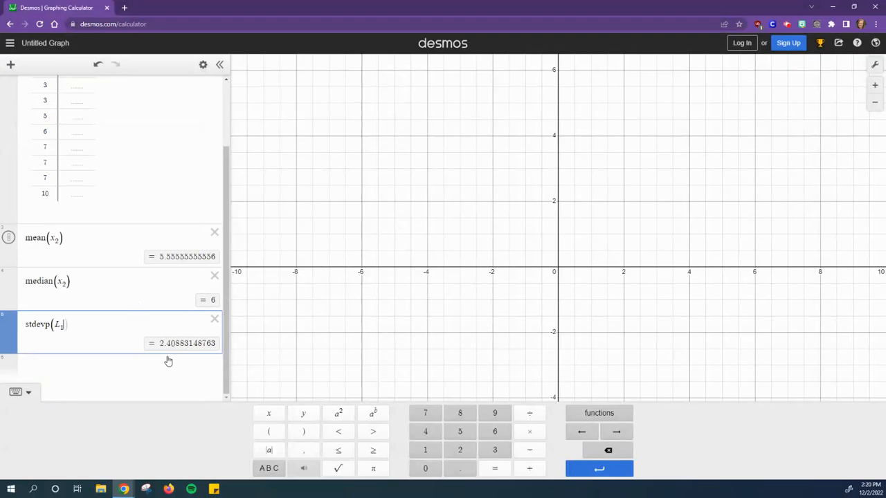
# Step: Compute the sample standard deviation of L_1 with the stdev function in a new expression, and delete that expression
pyautogui.click(61, 366)
pyautogui.click(628, 413)
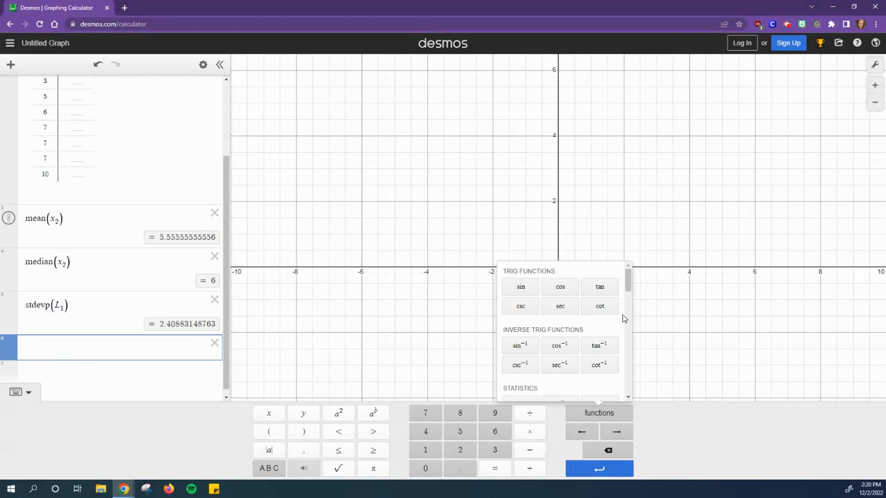
pyautogui.scroll(-2, 631, 320)
pyautogui.click(520, 351)
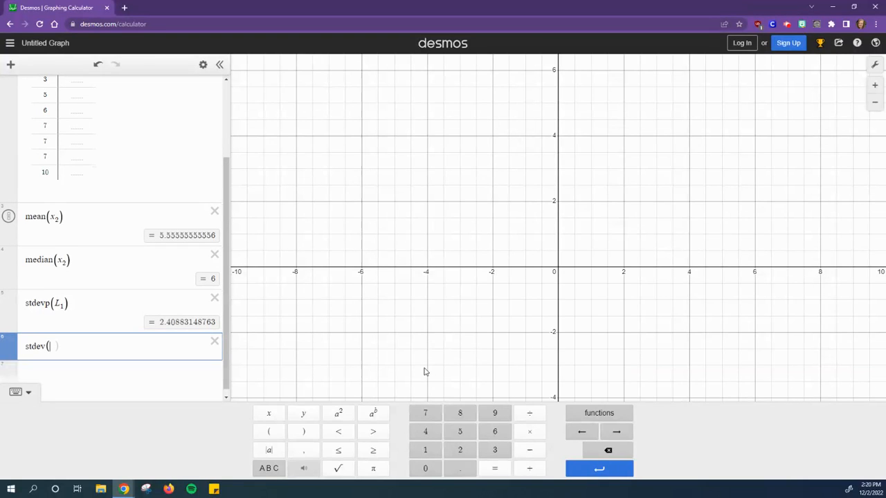
pyautogui.write('L1')
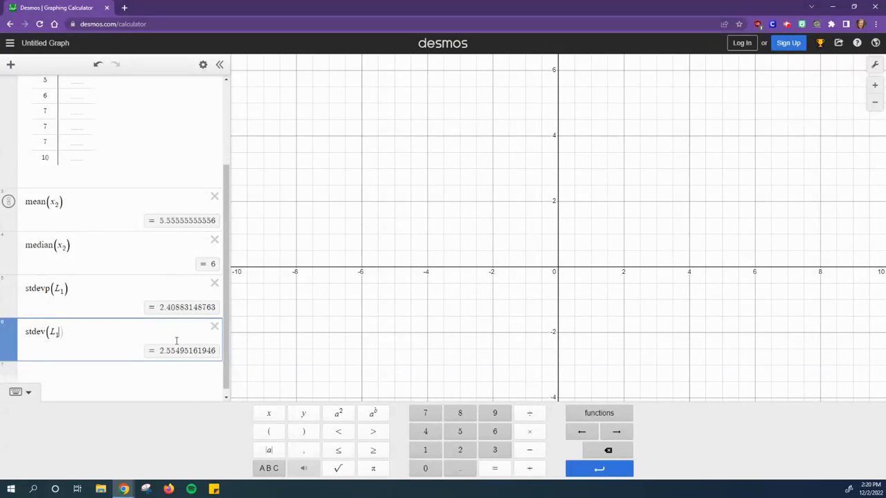
pyautogui.click(214, 327)
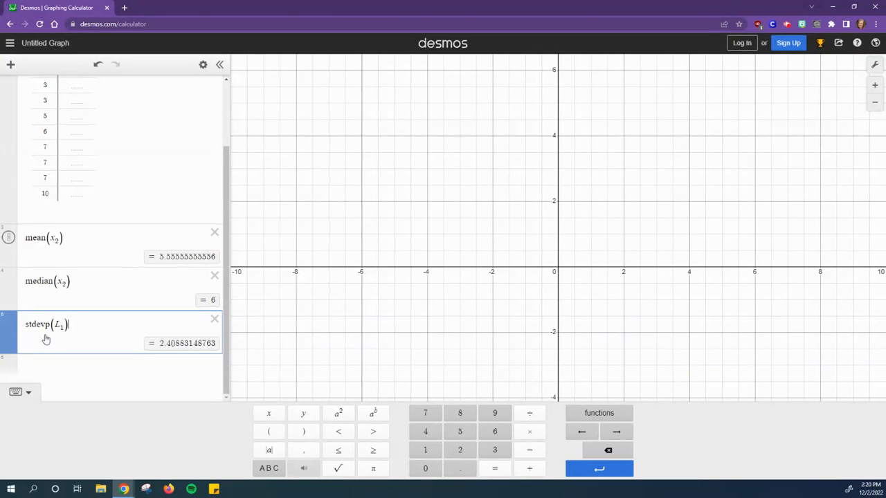
# Step: Compute the five-number summary of the x_2 column with the stats function in a new expression below the standard deviation
pyautogui.click(42, 366)
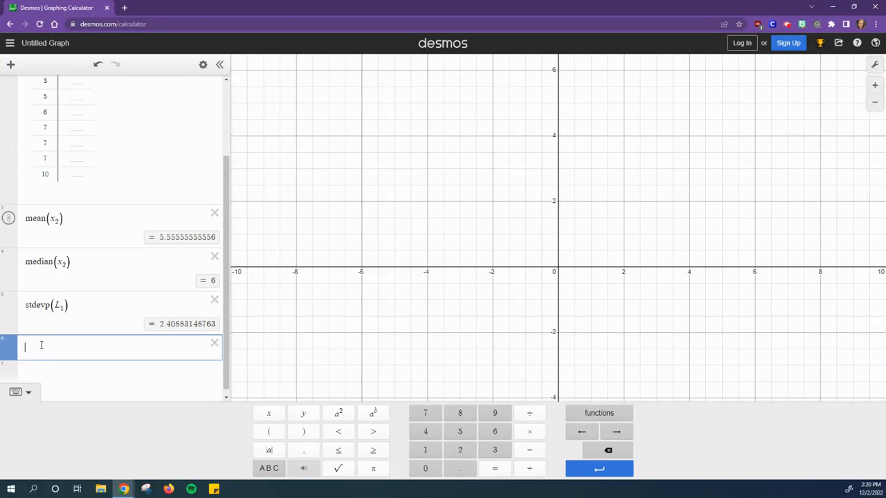
pyautogui.click(579, 414)
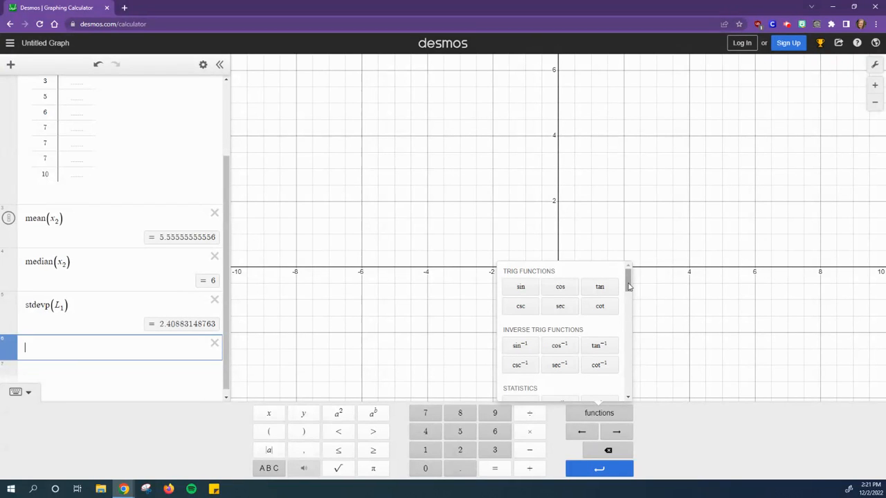
pyautogui.moveTo(629, 285); pyautogui.dragTo(626, 302)
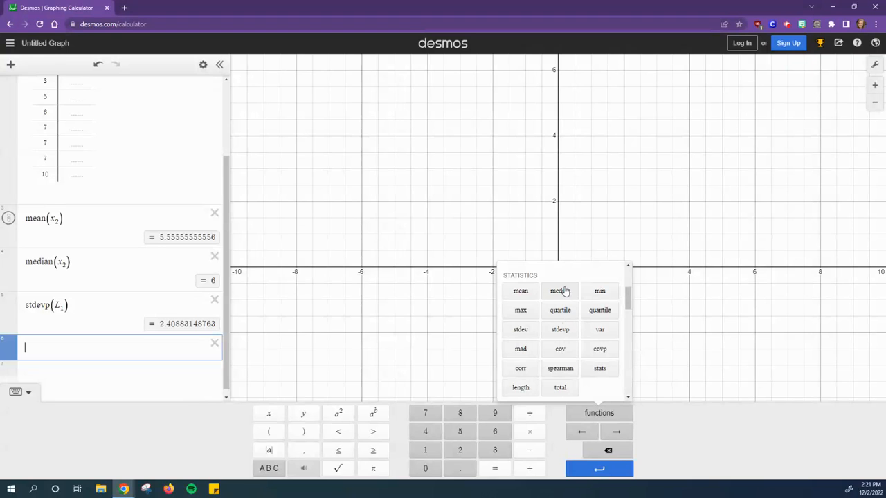
pyautogui.click(606, 376)
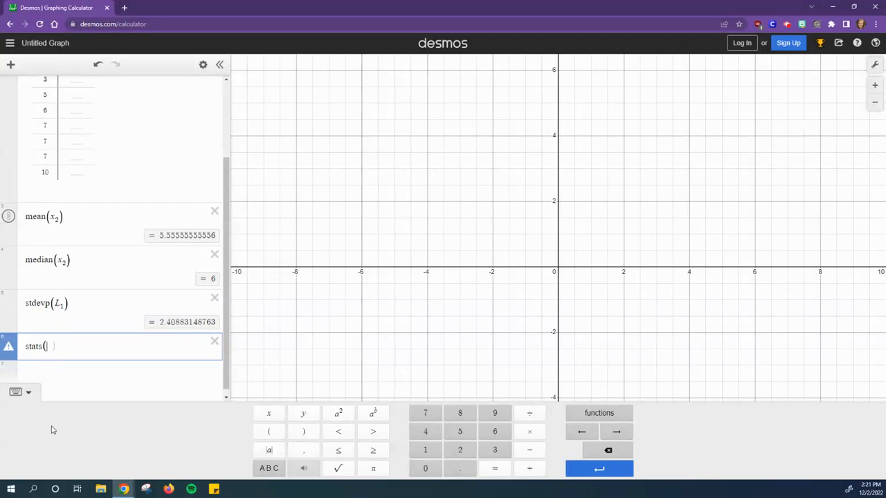
pyautogui.write('x2')
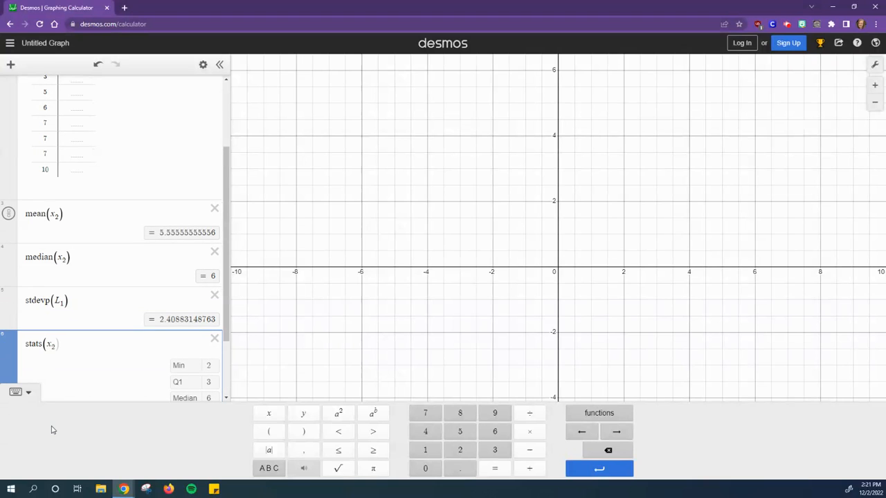
pyautogui.scroll(-2, 141, 299)
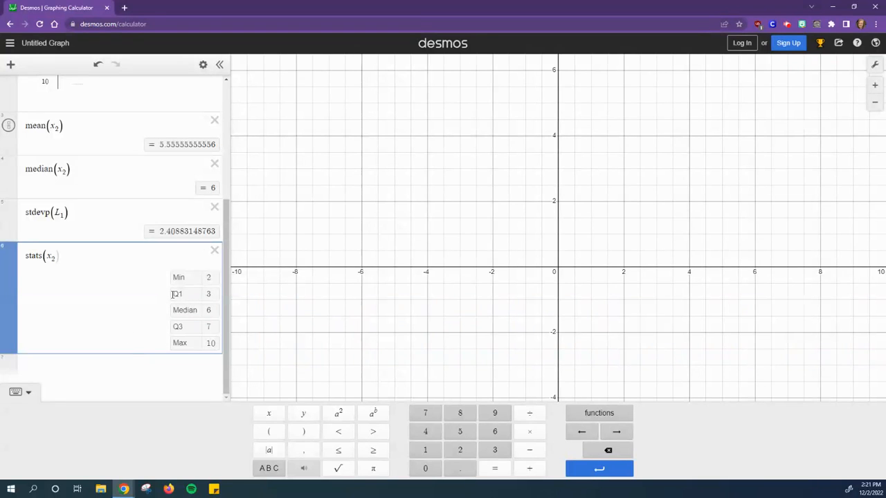
# Step: Compute the first quartile of L_1 in a new expression below the summary, using the quartile function with second argument 1
pyautogui.click(87, 367)
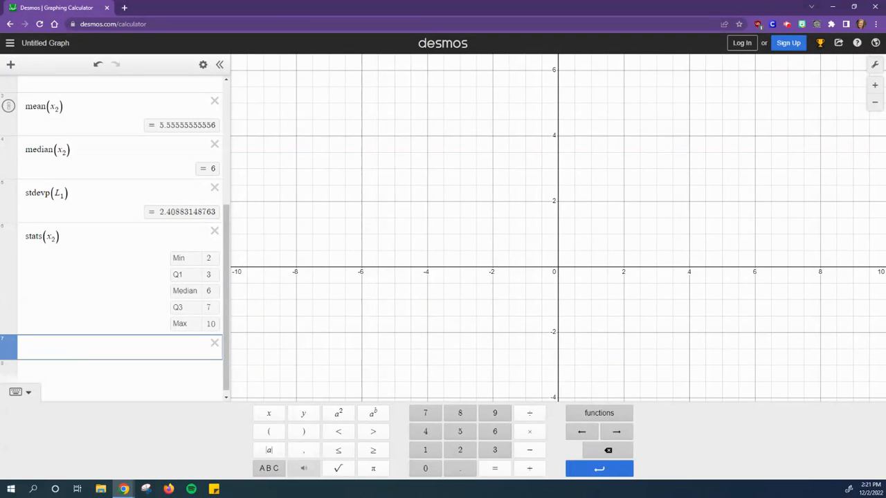
pyautogui.click(594, 417)
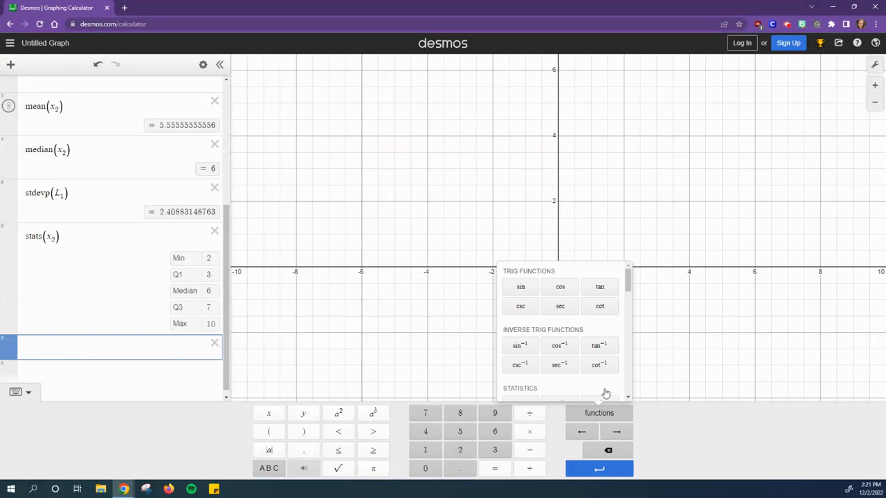
pyautogui.scroll(-3, 628, 290)
pyautogui.click(560, 304)
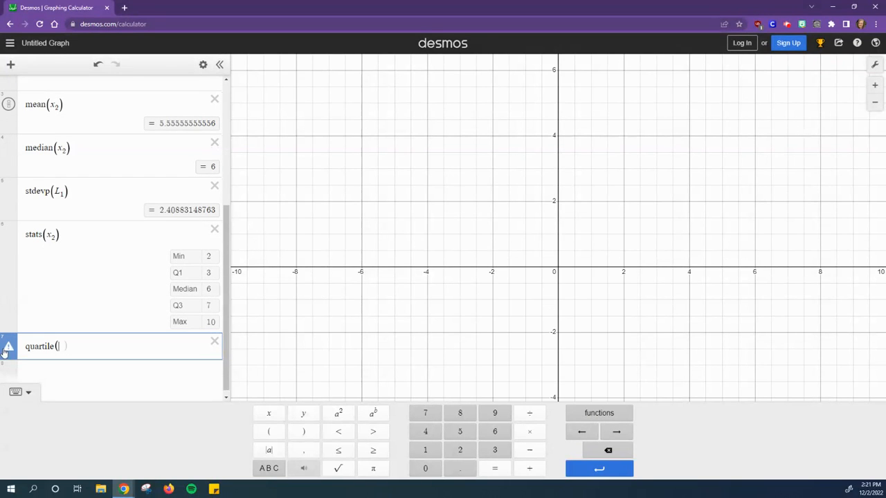
pyautogui.moveTo(6, 349)
pyautogui.write('L1')
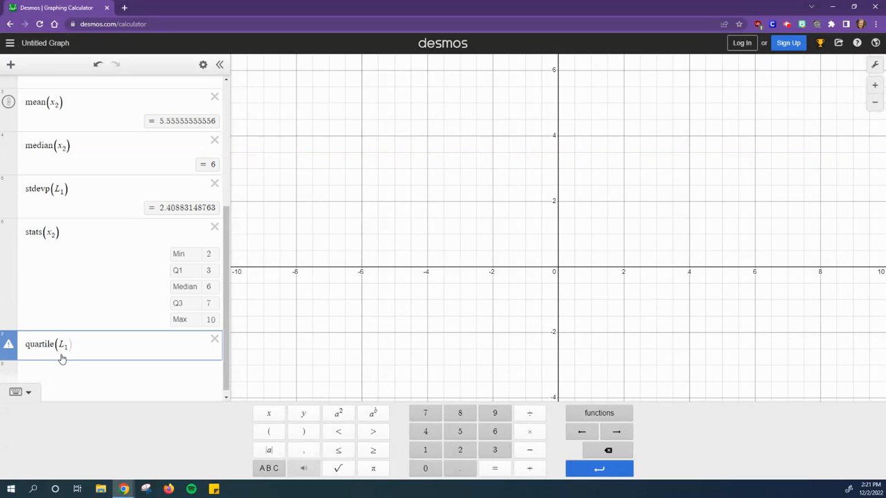
pyautogui.write(',')
pyautogui.write('2')
pyautogui.press('BackSpace')
pyautogui.write('1')
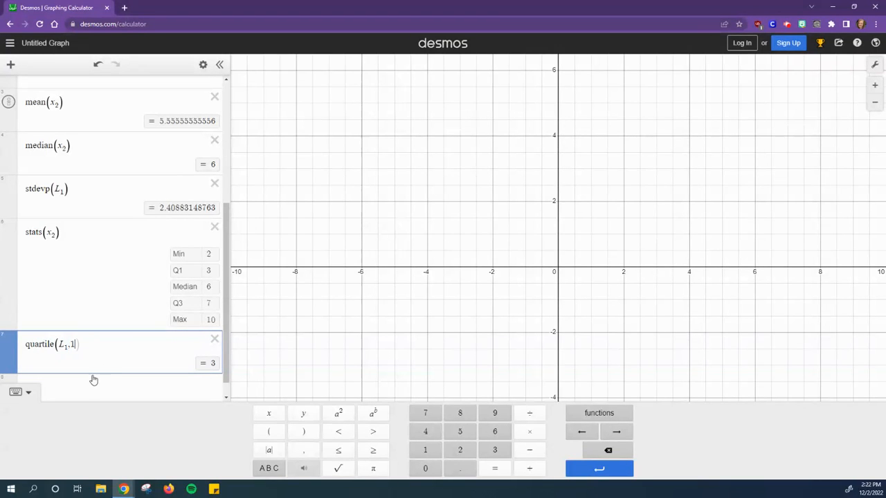
# Step: Change the quartile expression's second argument to 2 and then to 3 to compute the second and third quartiles of L_1
pyautogui.press('BackSpace')
pyautogui.write('2')
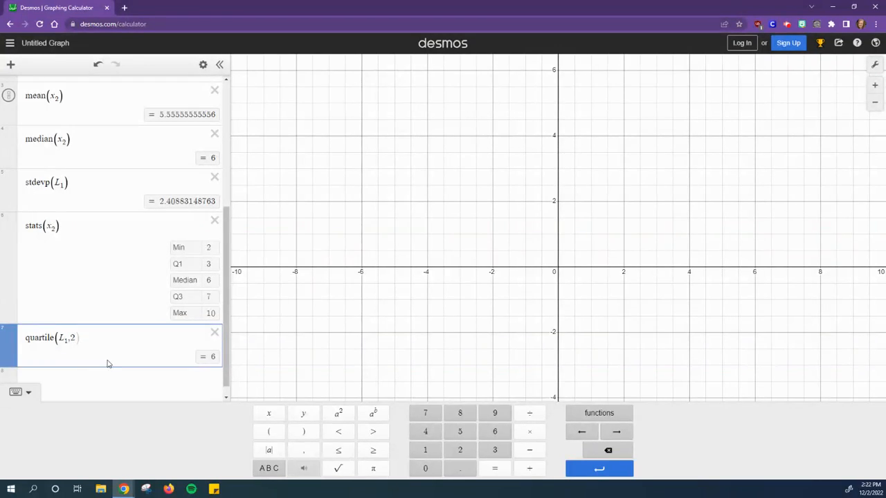
pyautogui.press('BackSpace')
pyautogui.write('3')
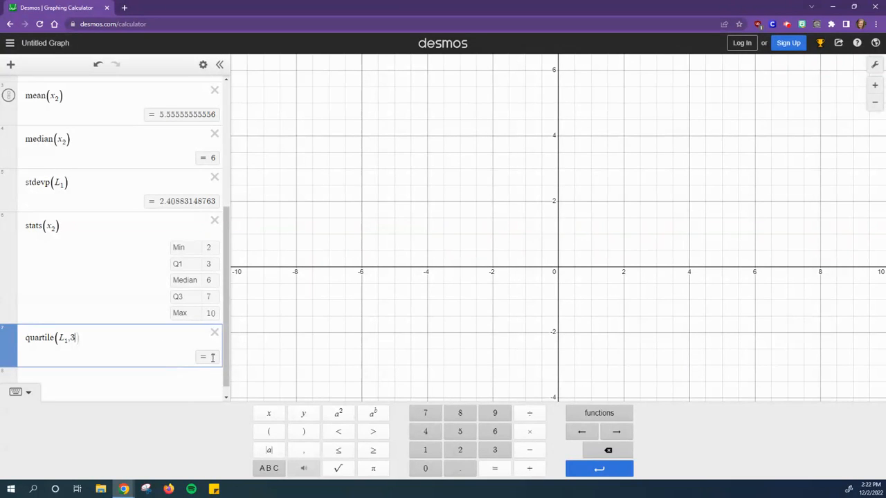